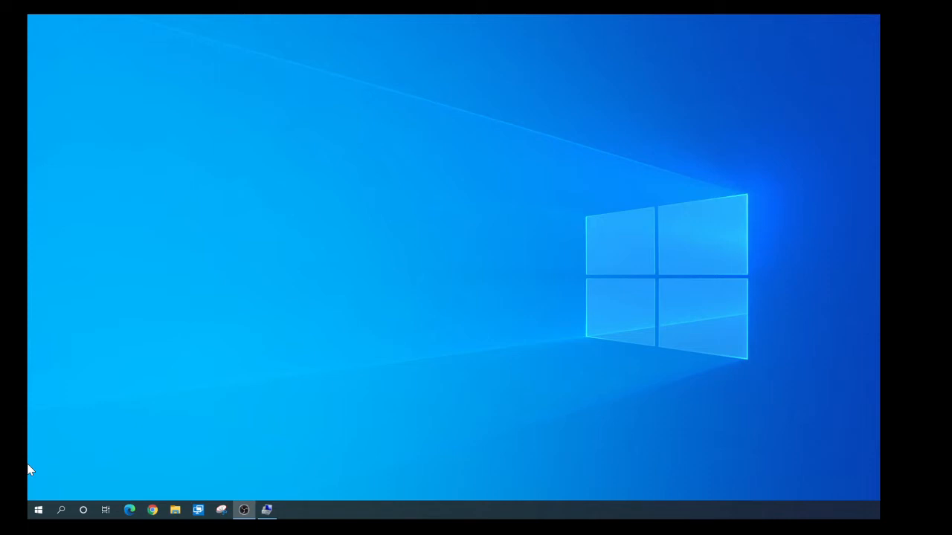
Open Computer Management and show the local user accounts under Local Users and Groups
{"action": "right_click", "coordinate": [40, 512]}
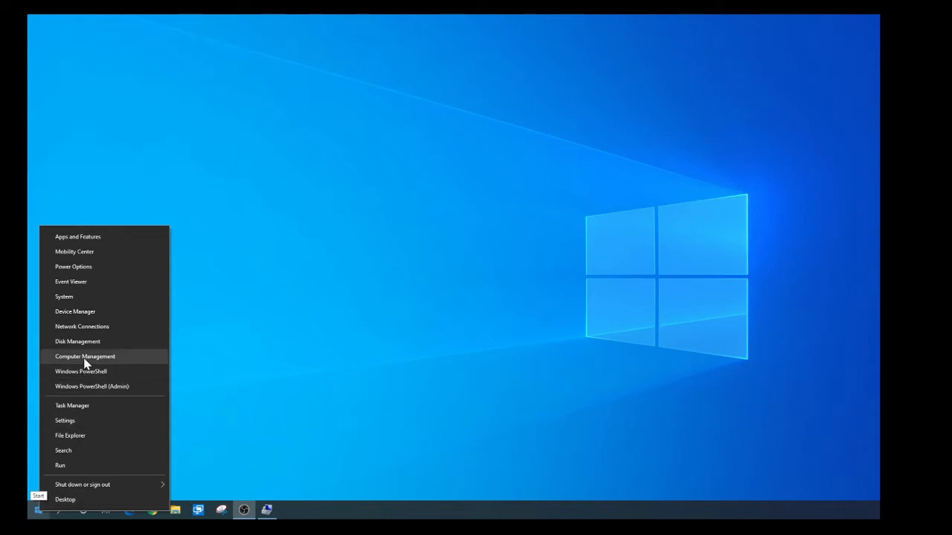
{"action": "left_click", "coordinate": [267, 511]}
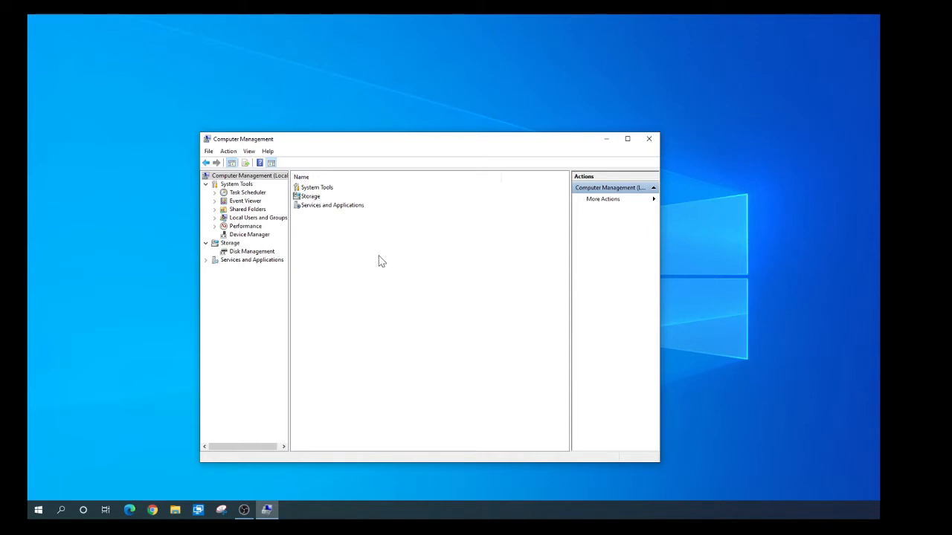
{"action": "left_click", "coordinate": [249, 219]}
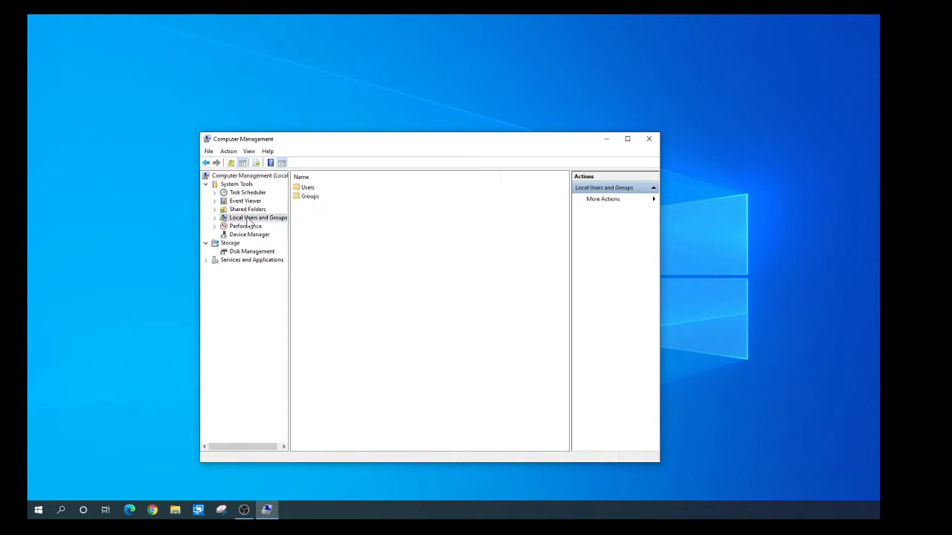
{"action": "double_click", "coordinate": [308, 188]}
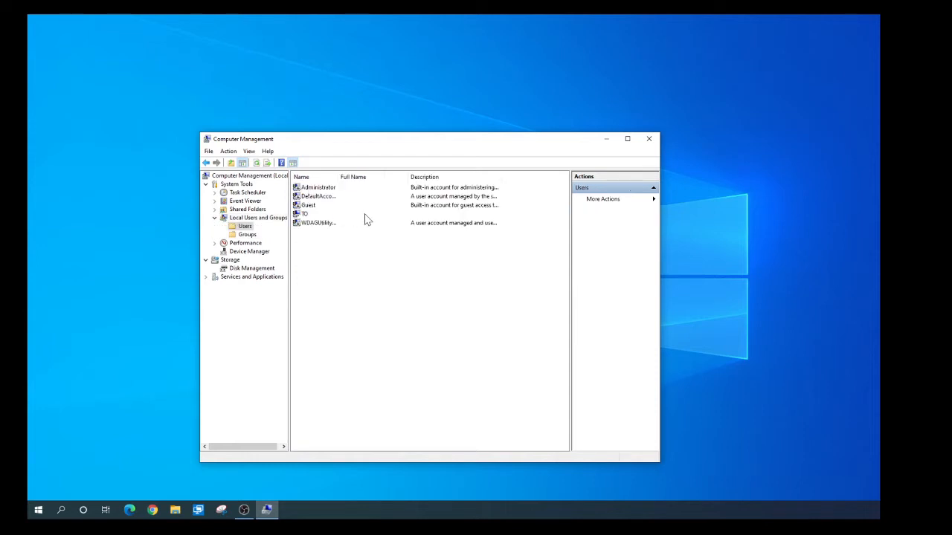
Start a new local user account with the user name Guest1
{"action": "left_click", "coordinate": [611, 206]}
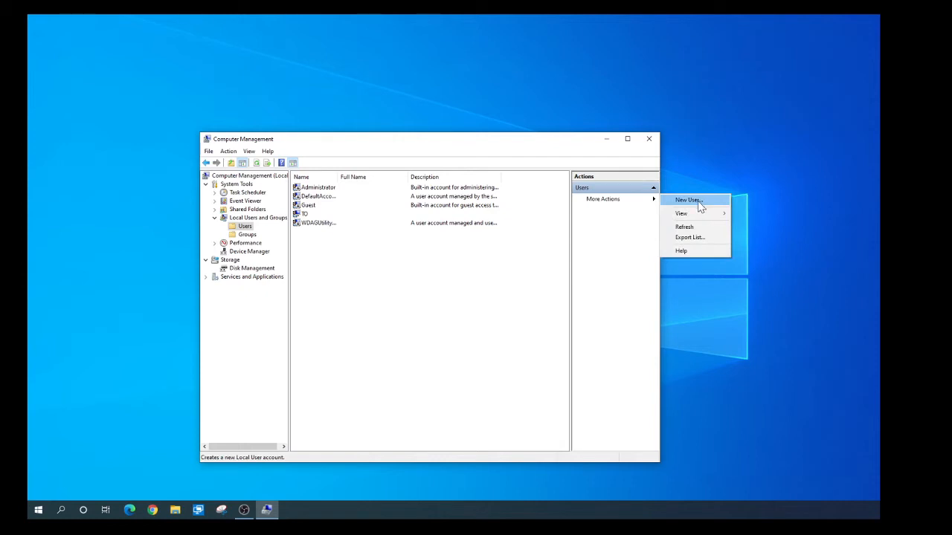
{"action": "left_click", "coordinate": [688, 199]}
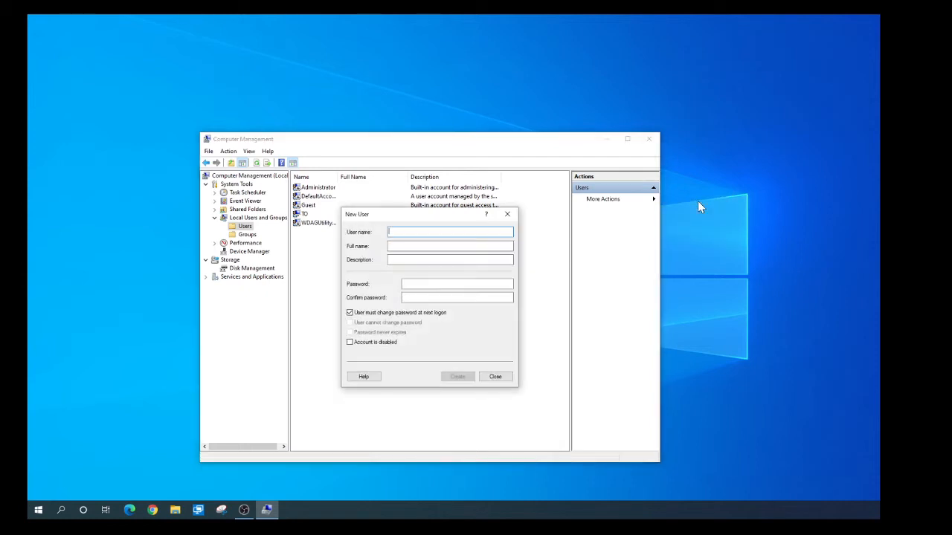
{"action": "left_click_drag", "start_coordinate": [446, 219], "coordinate": [392, 194]}
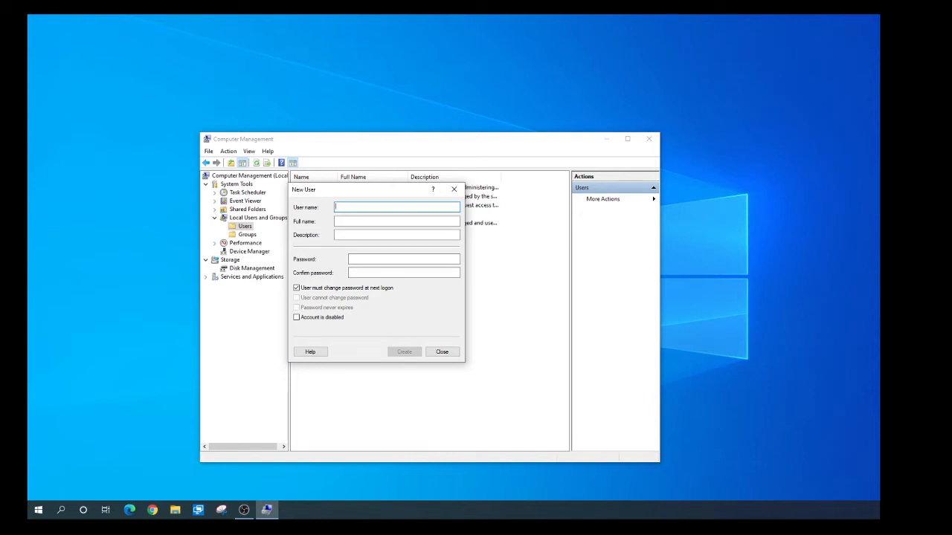
{"action": "type", "text": "Guest1"}
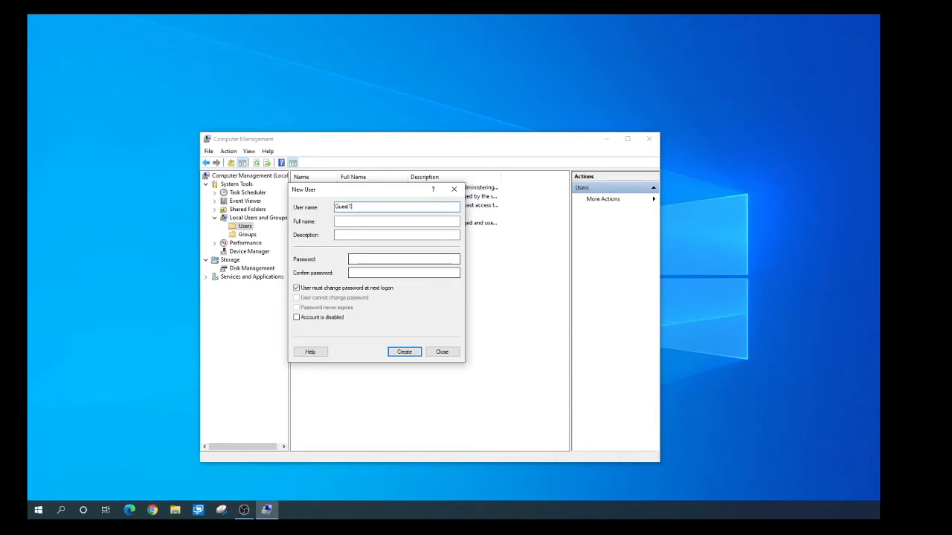
Enter the account password for the new user and repeat it as confirmation
{"action": "left_click", "coordinate": [403, 259]}
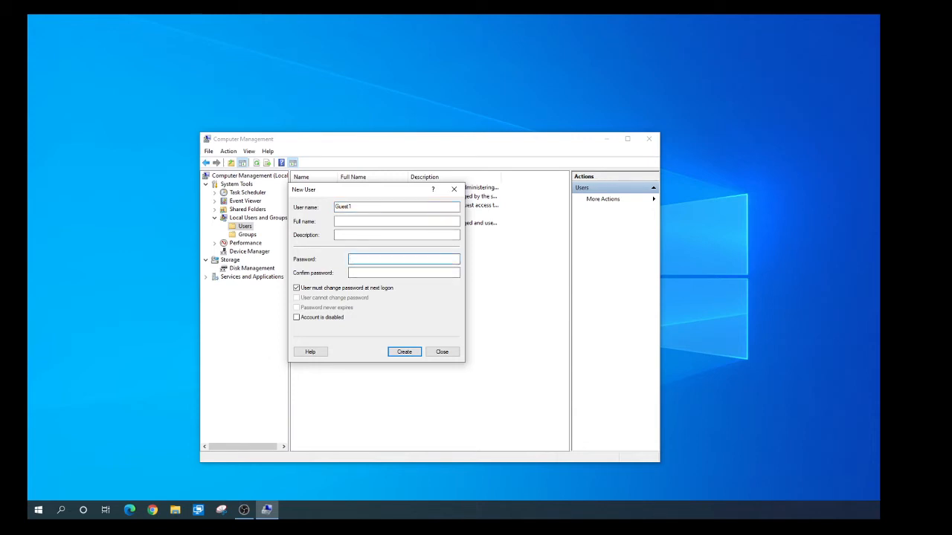
{"action": "type", "text": "•••••"}
{"action": "left_click", "coordinate": [359, 273]}
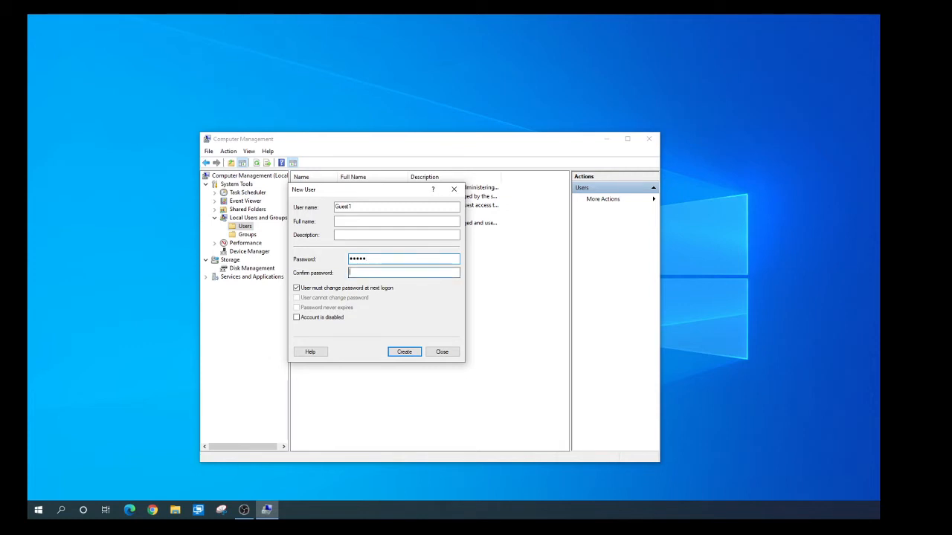
{"action": "type", "text": "•••••"}
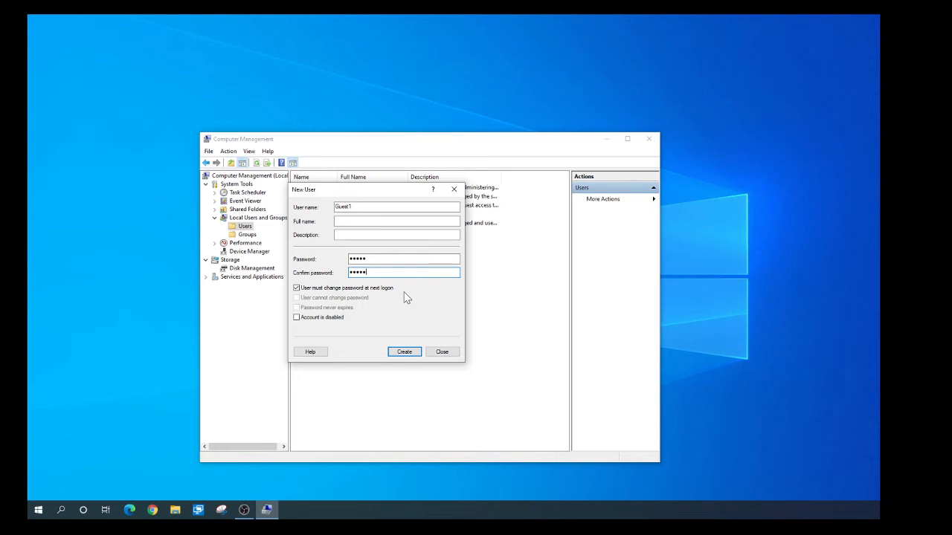
Disable the required password change at next logon, and enable User cannot change password and Password never expires
{"action": "left_click", "coordinate": [297, 288]}
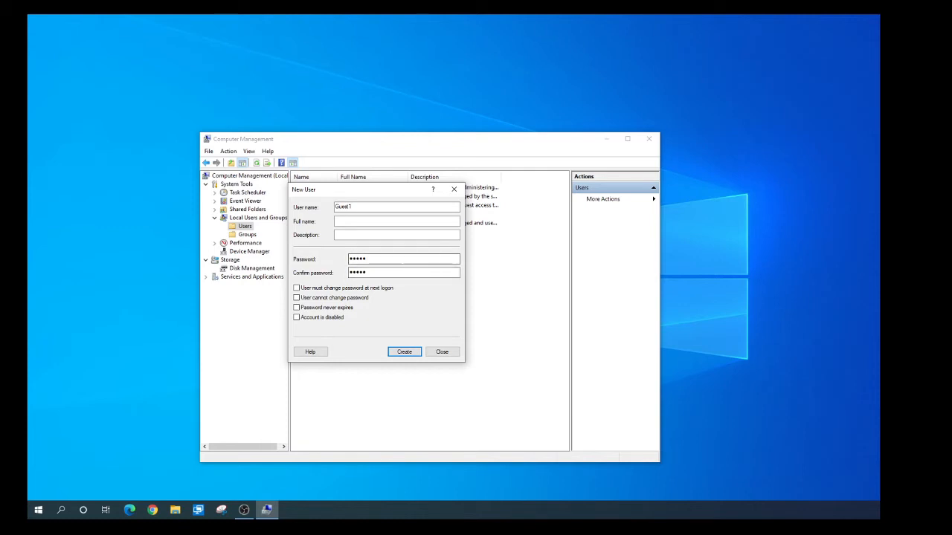
{"action": "left_click", "coordinate": [296, 298]}
{"action": "left_click", "coordinate": [296, 298]}
{"action": "left_click", "coordinate": [296, 309]}
{"action": "left_click", "coordinate": [296, 308]}
{"action": "left_click", "coordinate": [297, 308]}
{"action": "left_click", "coordinate": [297, 317]}
{"action": "left_click", "coordinate": [297, 298]}
{"action": "left_click", "coordinate": [298, 309]}
Try to create the Guest1 account with the entered details
{"action": "left_click", "coordinate": [404, 354]}
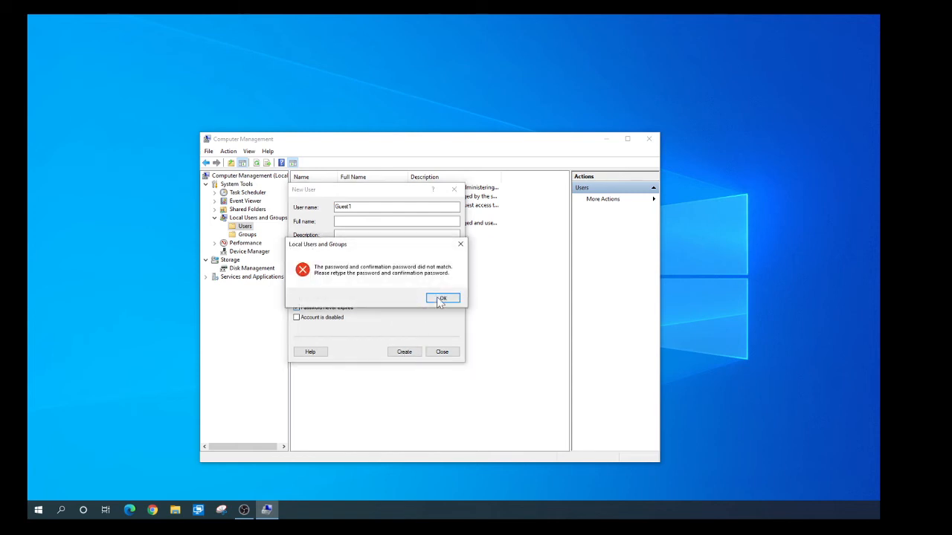
{"action": "left_click", "coordinate": [439, 297]}
{"action": "left_click", "coordinate": [442, 297]}
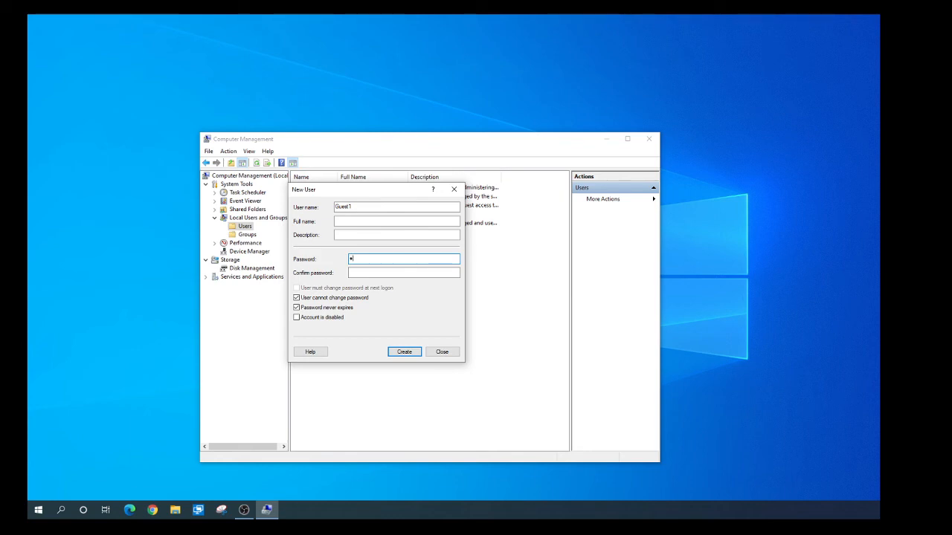
Retype the account password and its confirmation, and try again to create the Guest1 account
{"action": "type", "text": "*"}
{"action": "key", "text": "Tab"}
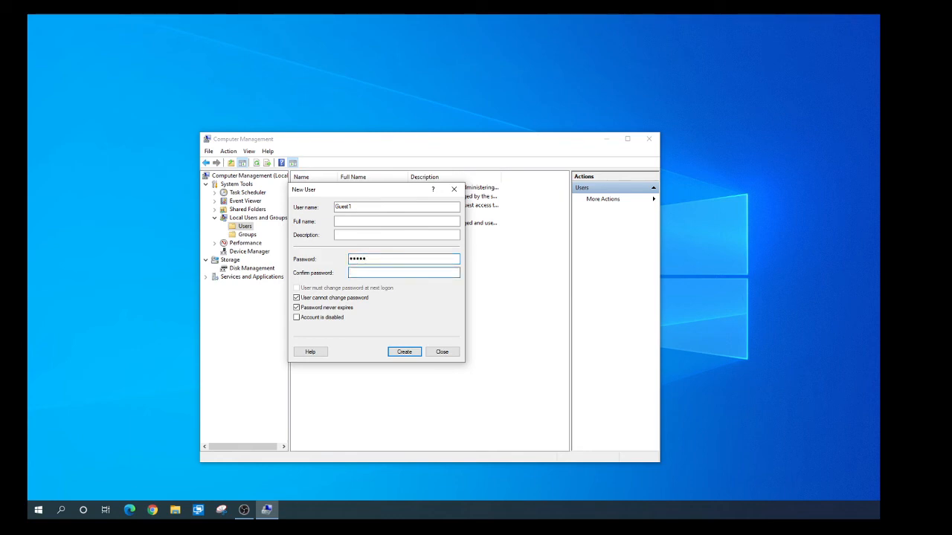
{"action": "type", "text": "*****"}
{"action": "left_click", "coordinate": [402, 352]}
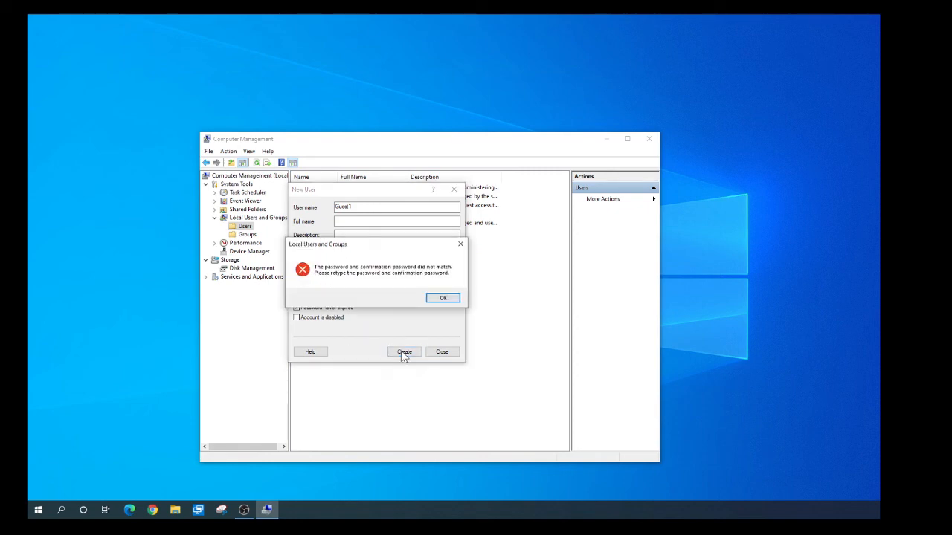
{"action": "left_click", "coordinate": [441, 298]}
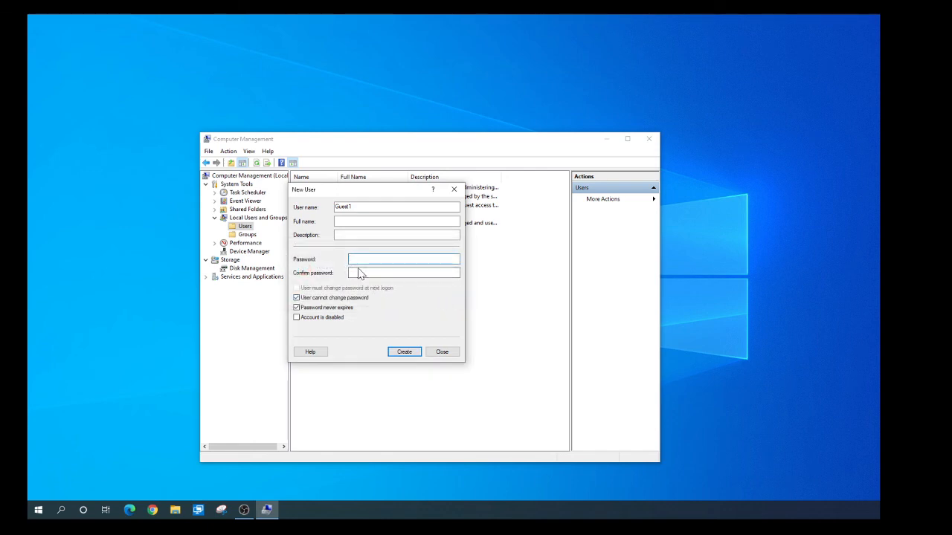
Enter the account password and its matching confirmation, create the Guest1 account, and close the New User dialog
{"action": "type", "text": "****"}
{"action": "left_click", "coordinate": [364, 273]}
{"action": "type", "text": "*****"}
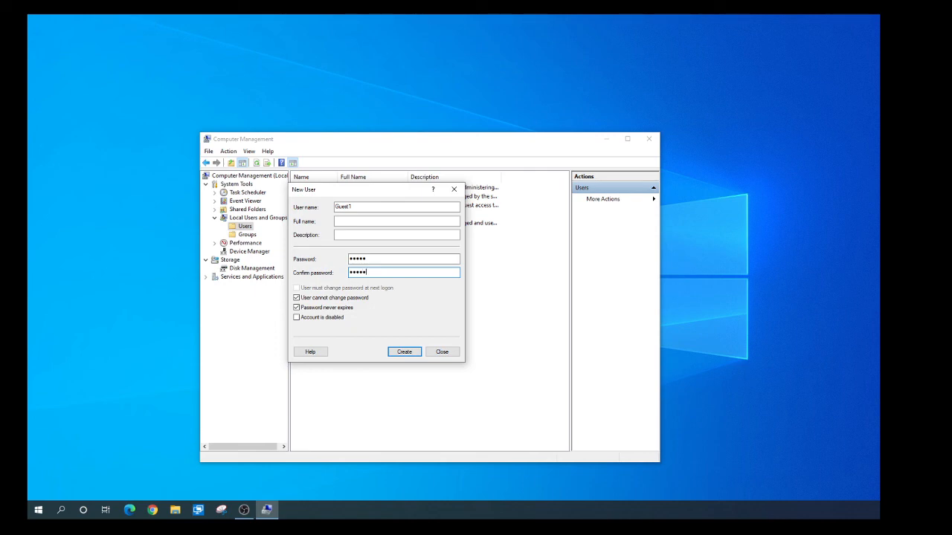
{"action": "left_click", "coordinate": [406, 354]}
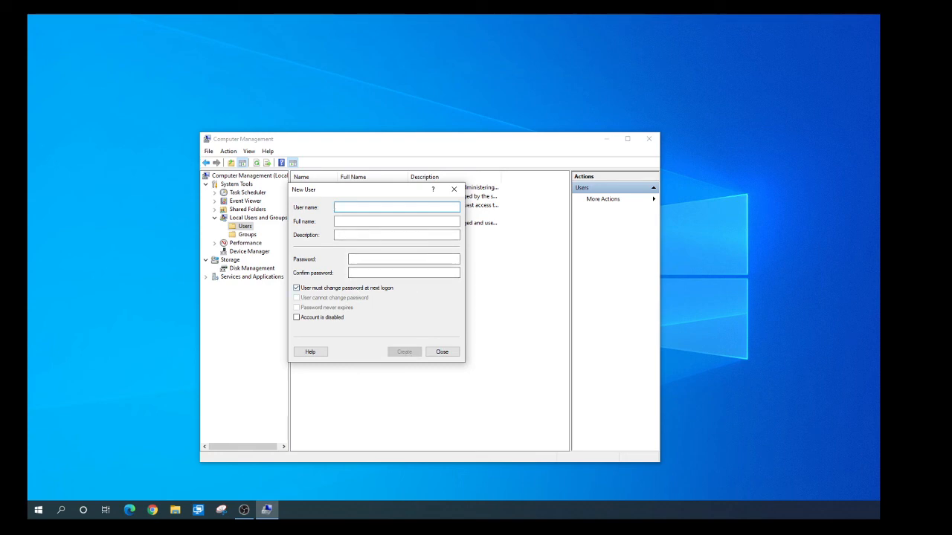
{"action": "left_click", "coordinate": [454, 189]}
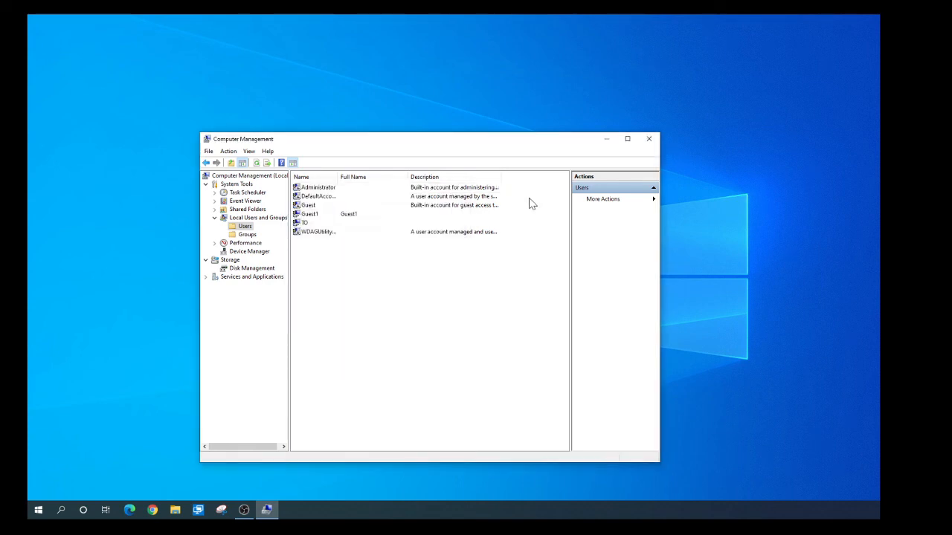
Select the Guest1 account in the user list and show the additional actions available for Users
{"action": "left_click", "coordinate": [316, 217]}
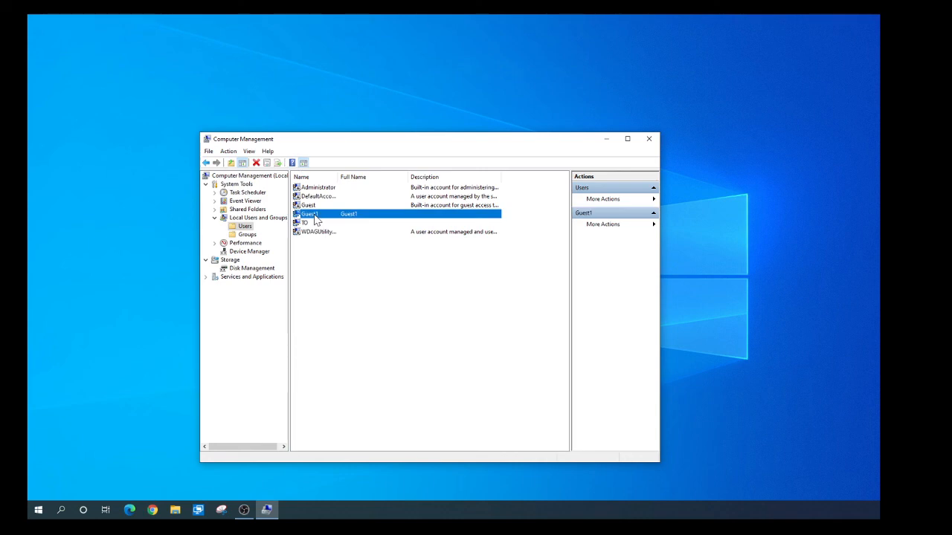
{"action": "left_click", "coordinate": [604, 200]}
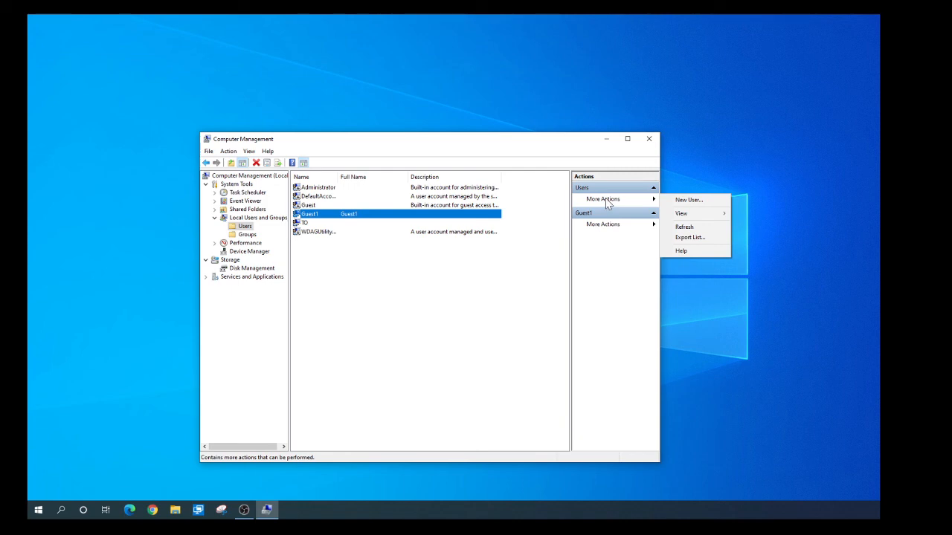